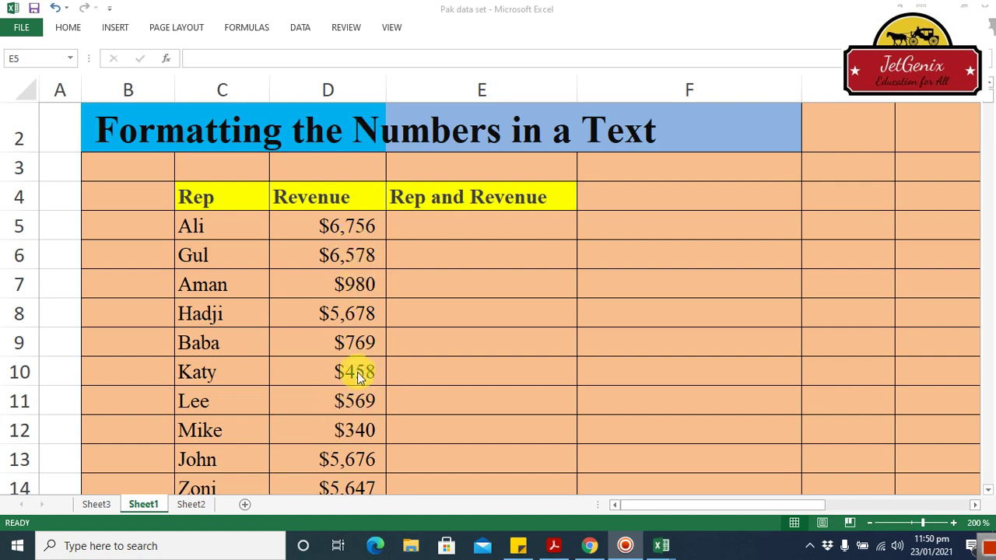
# Enter =C5&": "&D5 in E5 to join the rep name and revenue
pyautogui.click(468, 229)
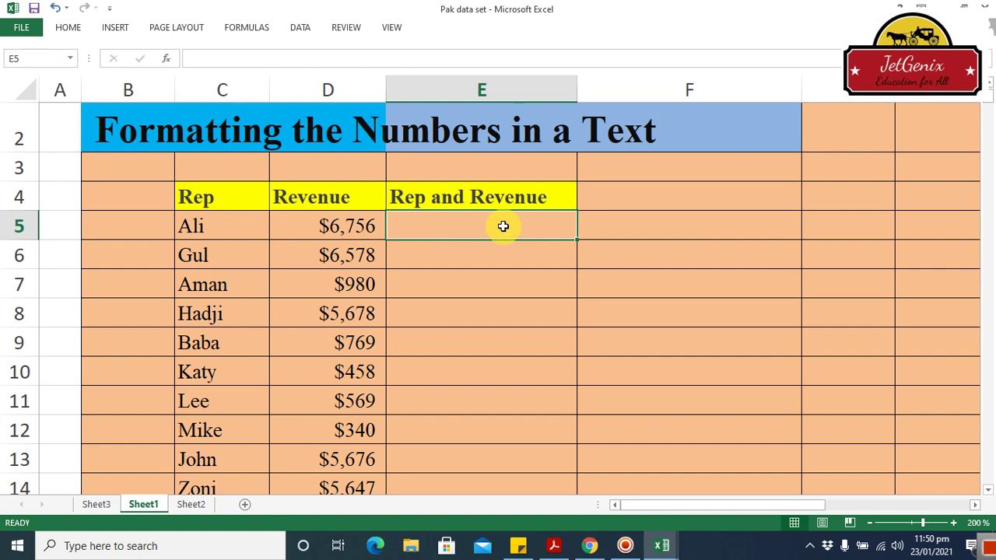
pyautogui.write('=')
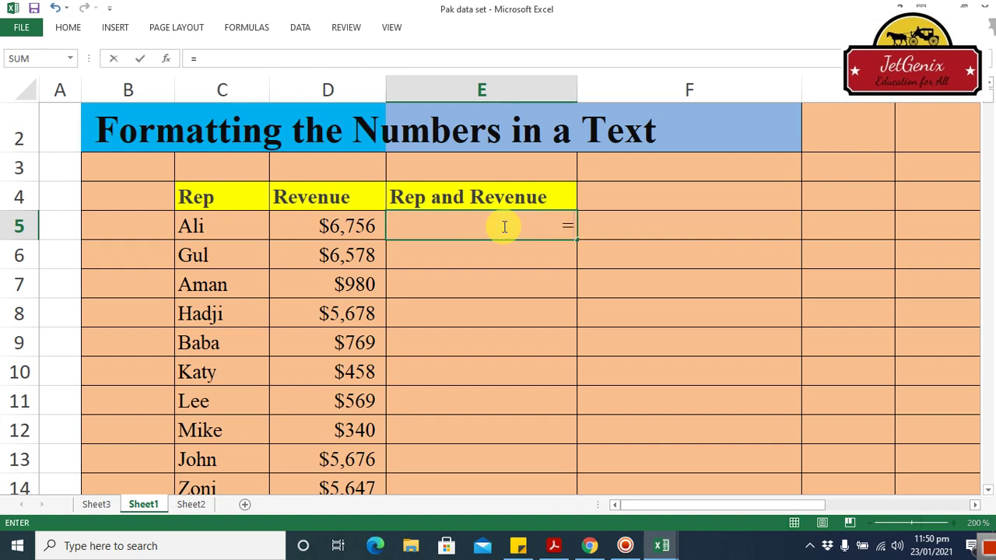
pyautogui.click(252, 226)
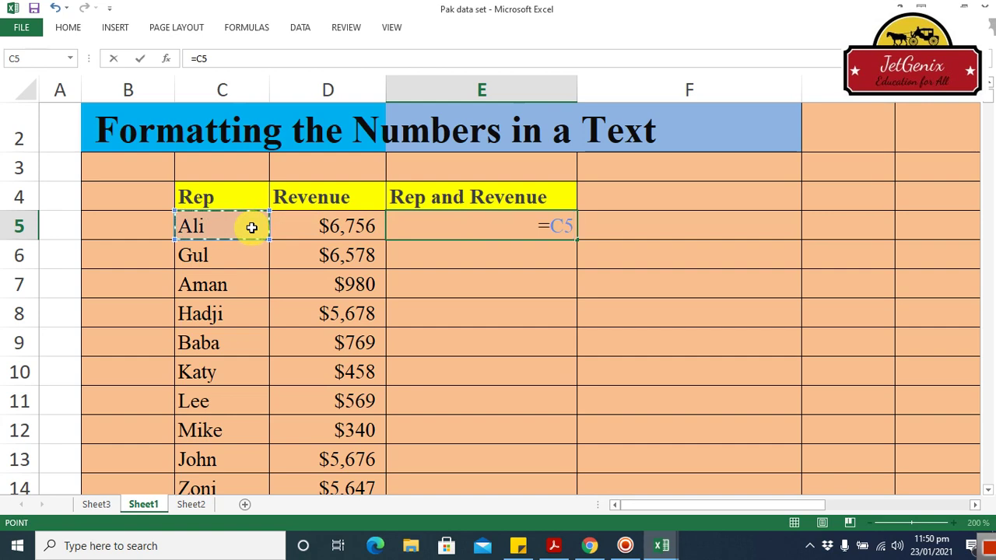
pyautogui.write('&')
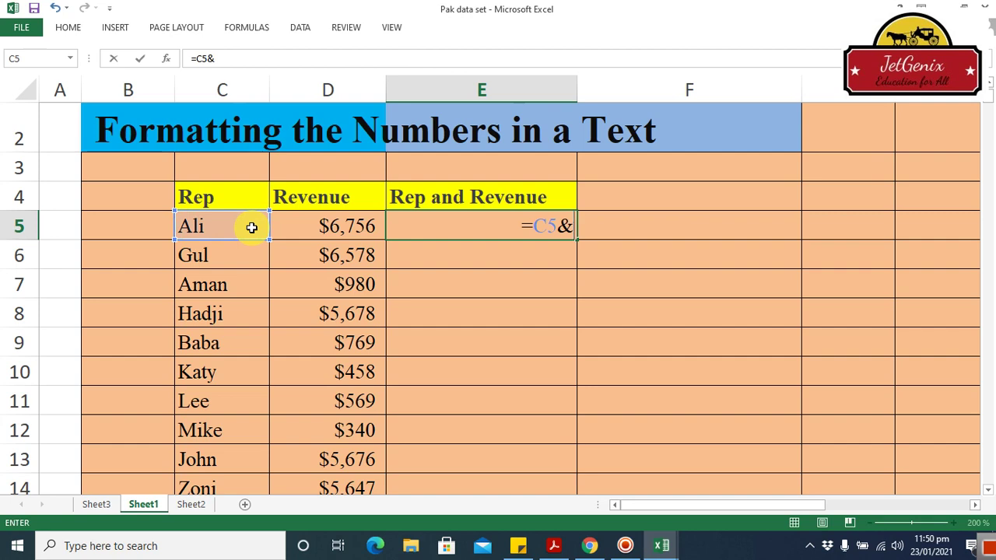
pyautogui.write('"')
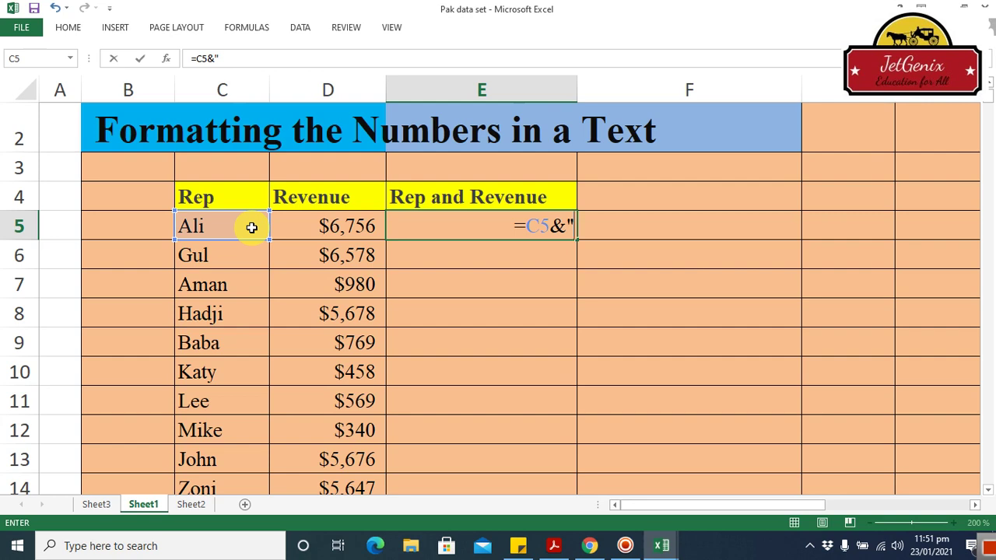
pyautogui.write(':')
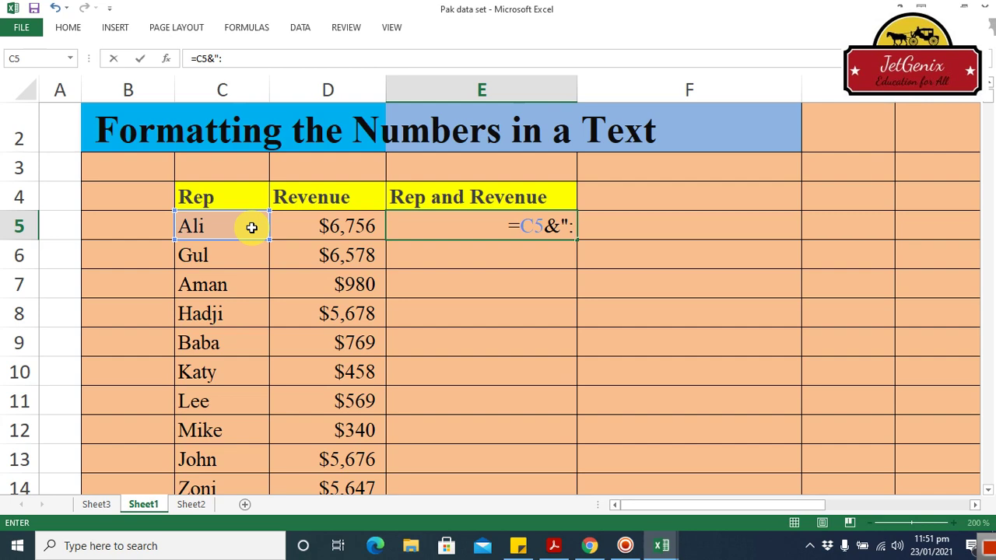
pyautogui.write('"')
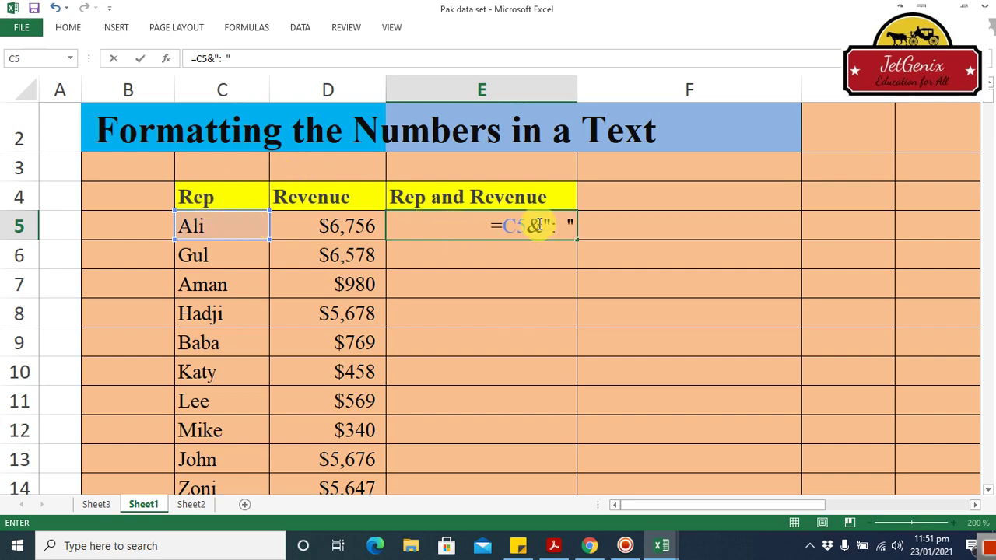
pyautogui.click(567, 225)
pyautogui.press('BackSpace')
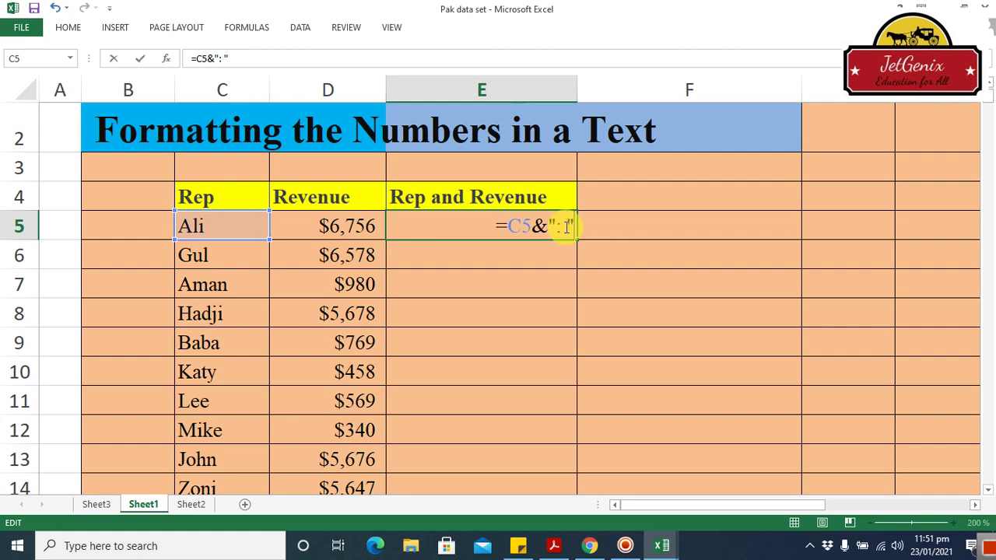
pyautogui.write('&')
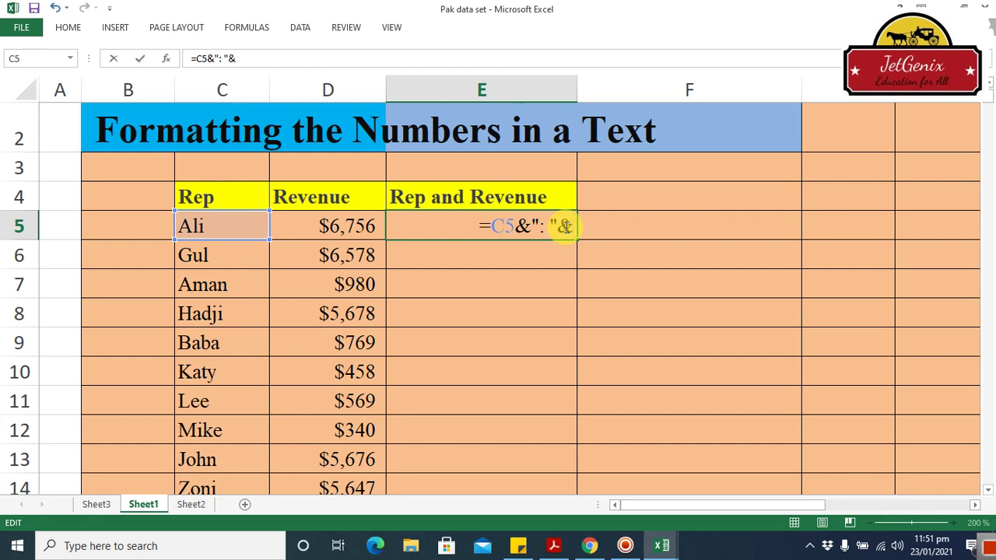
pyautogui.click(350, 227)
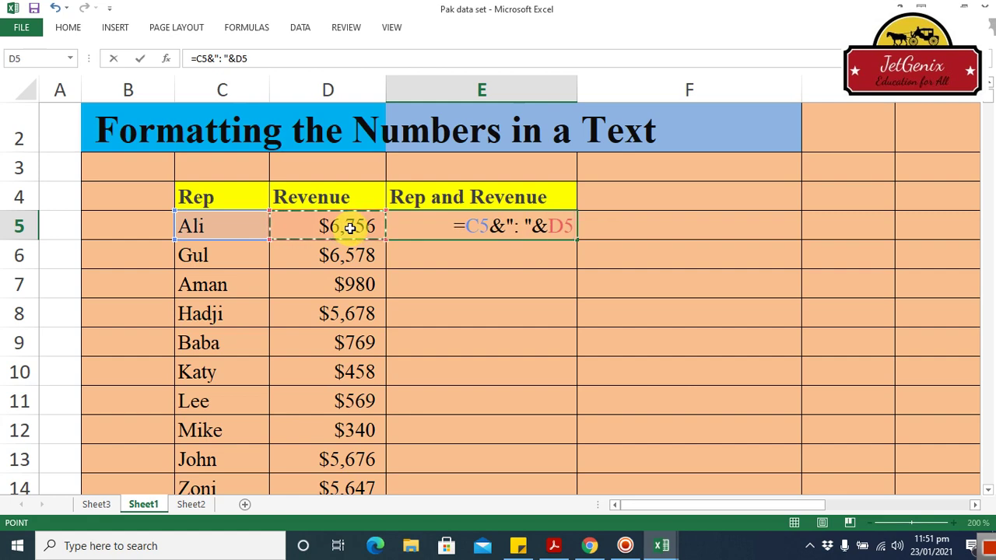
pyautogui.press('Return')
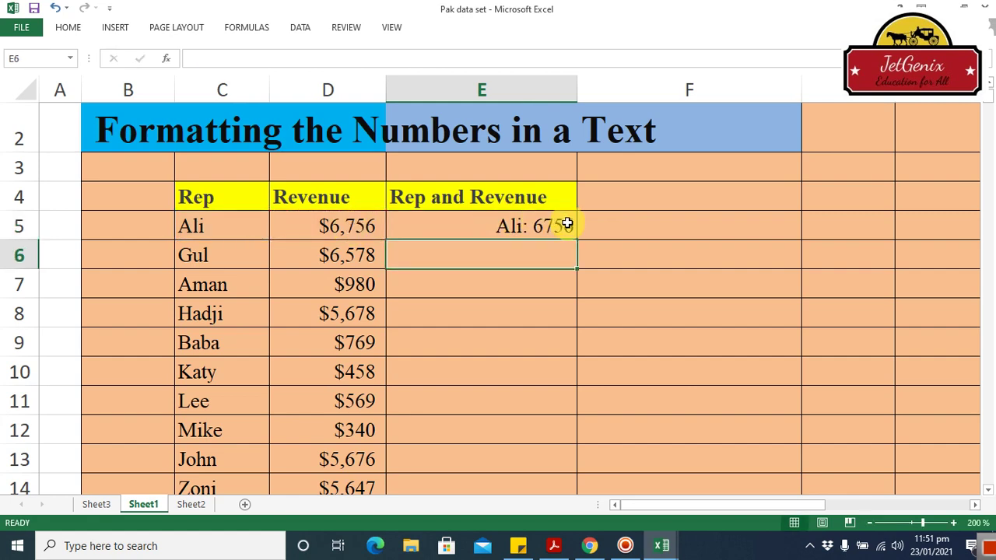
# Fill the E5 formula down column E to E14
pyautogui.click(518, 227)
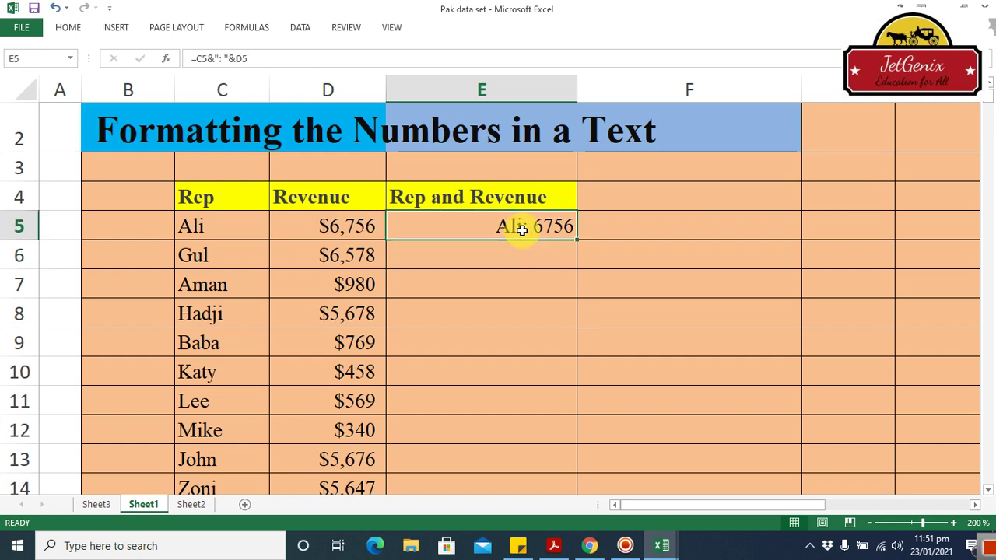
pyautogui.doubleClick(580, 244)
pyautogui.click(653, 261)
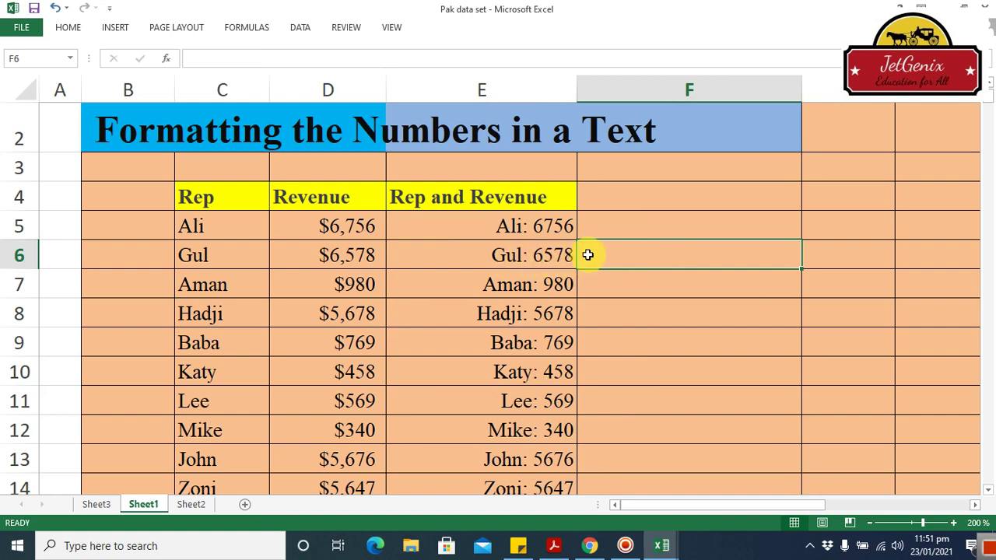
# Check the copied formula in E6, then clear E5:E14 back to empty
pyautogui.click(544, 255)
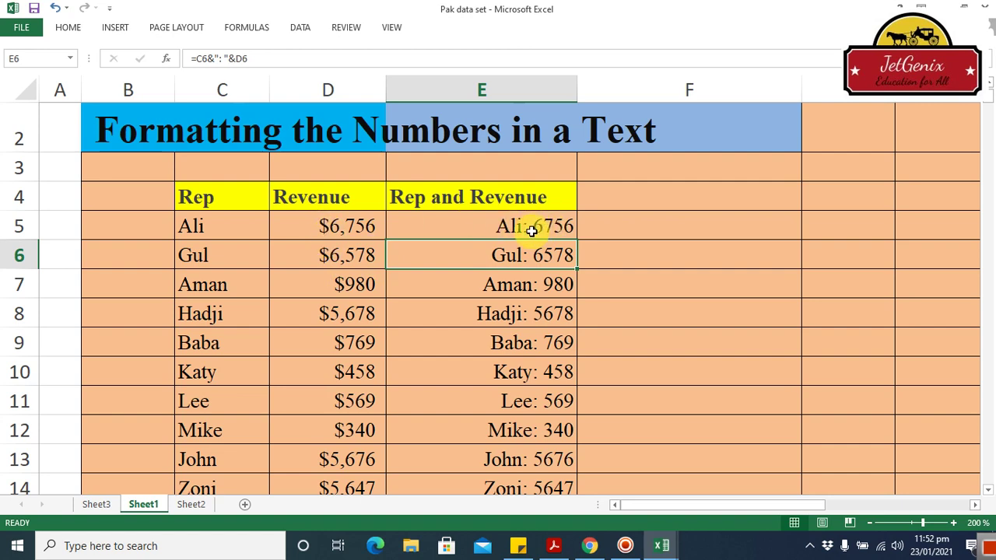
pyautogui.moveTo(531, 230); pyautogui.dragTo(560, 477)
pyautogui.press('Delete')
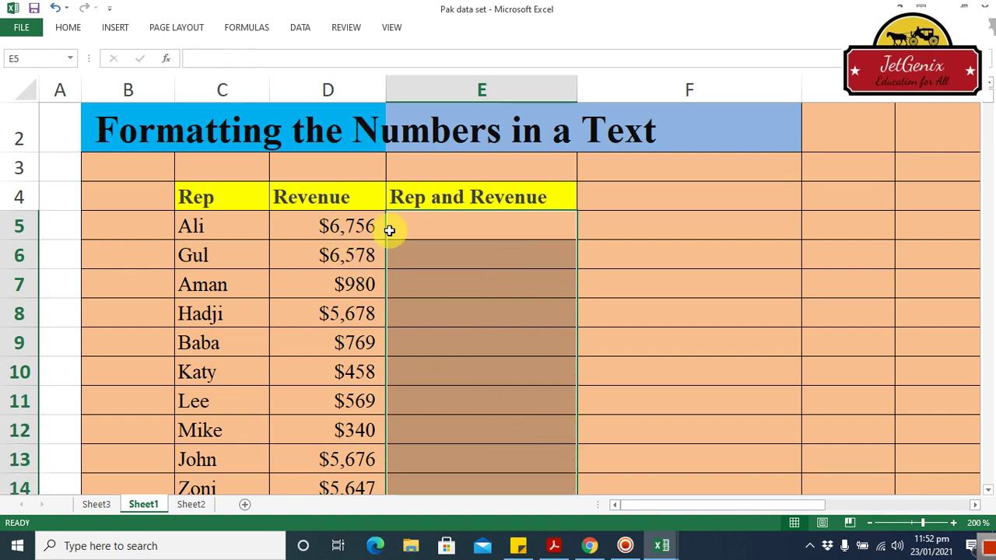
# Start the E5 formula as =C5&":"& to join the rep name with a colon
pyautogui.click(434, 230)
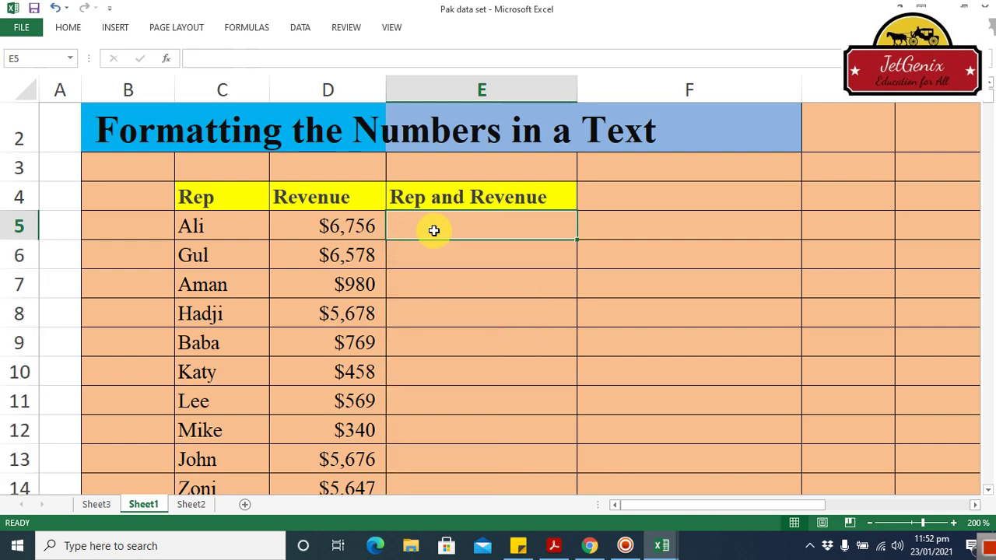
pyautogui.write('=')
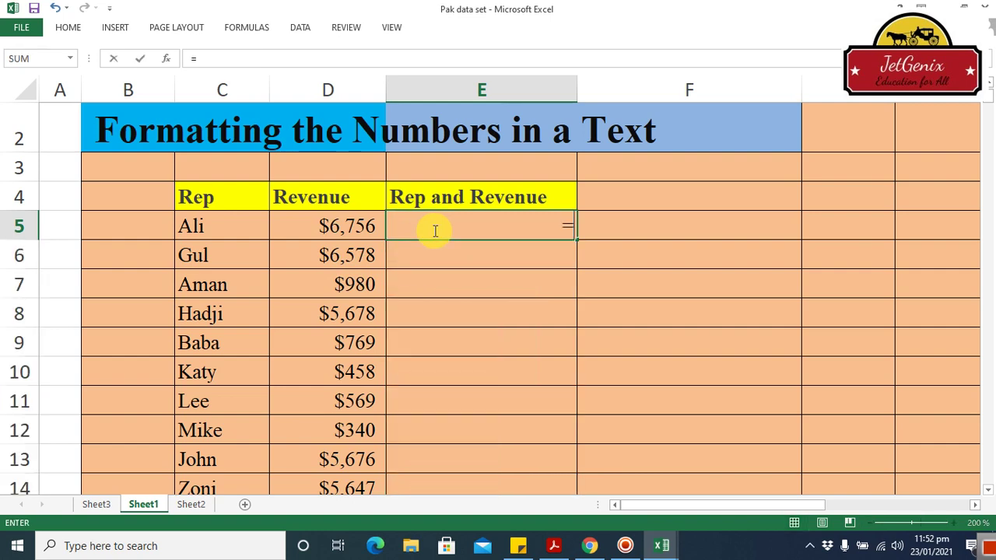
pyautogui.click(225, 223)
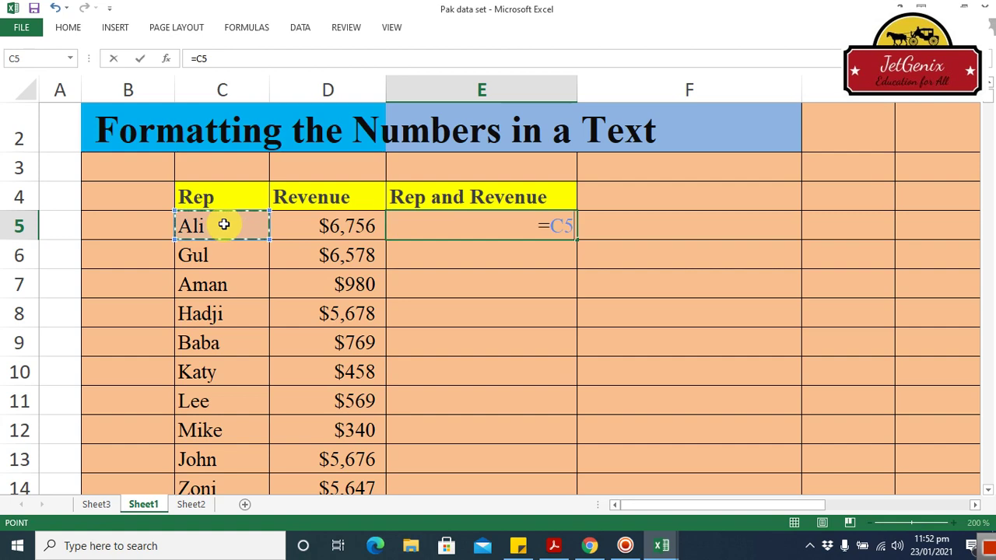
pyautogui.write('&')
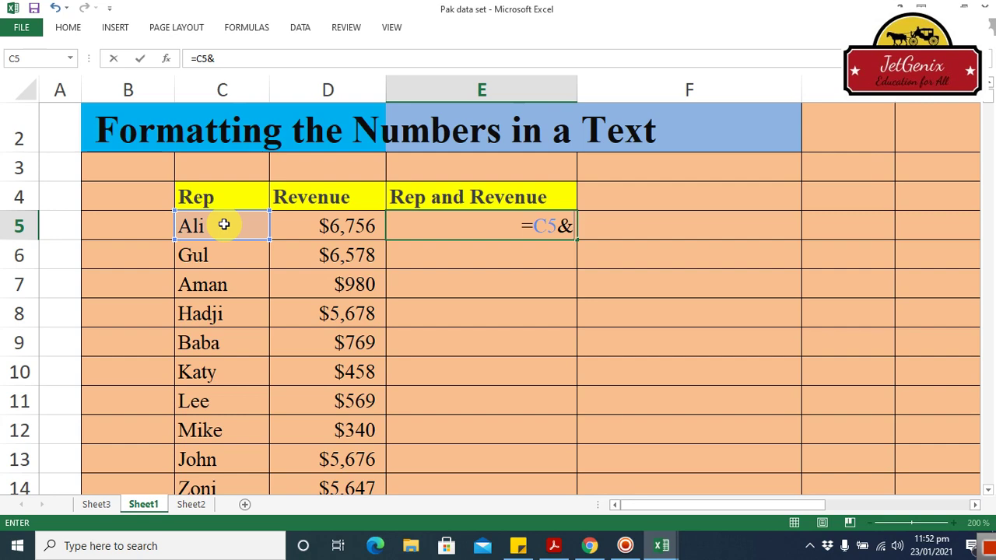
pyautogui.write('"')
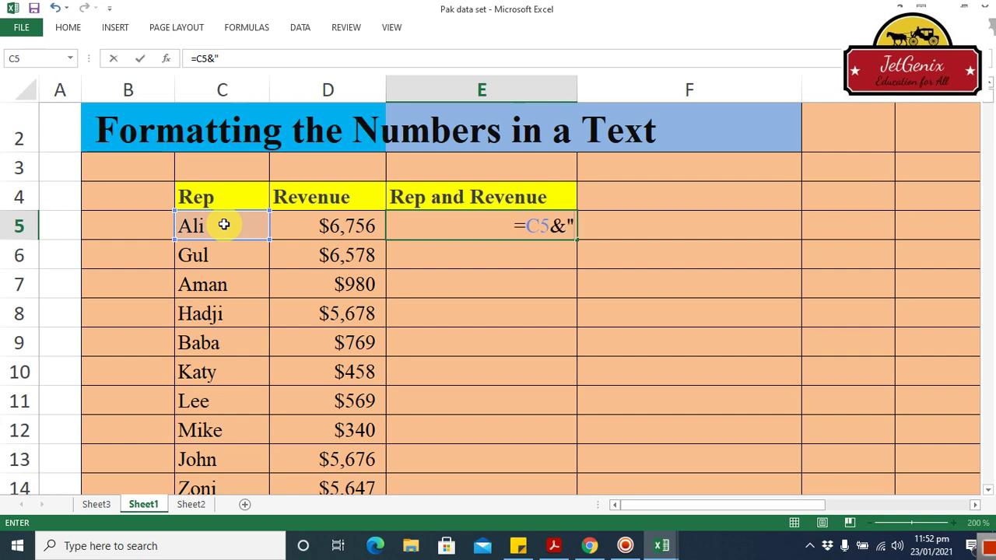
pyautogui.write(':')
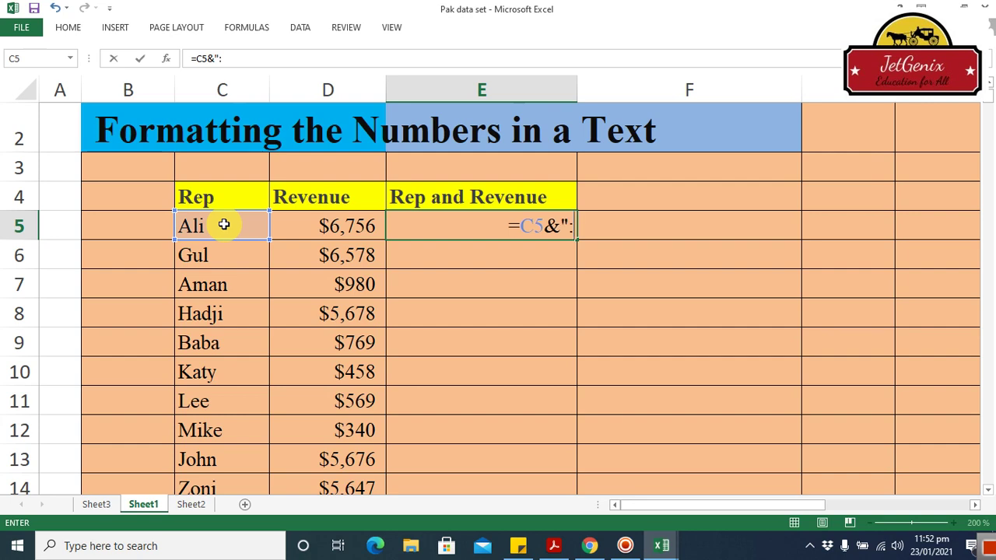
pyautogui.write('"')
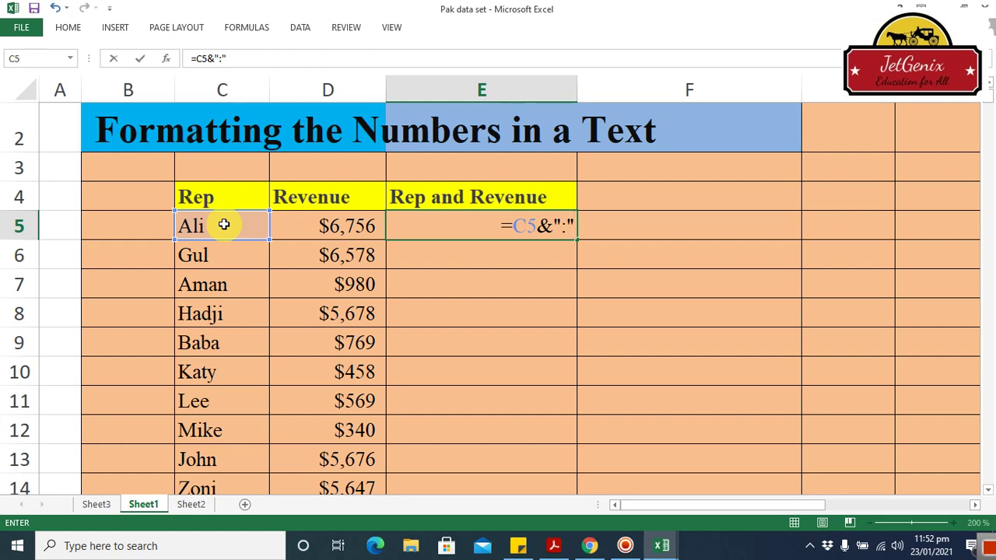
pyautogui.write('&')
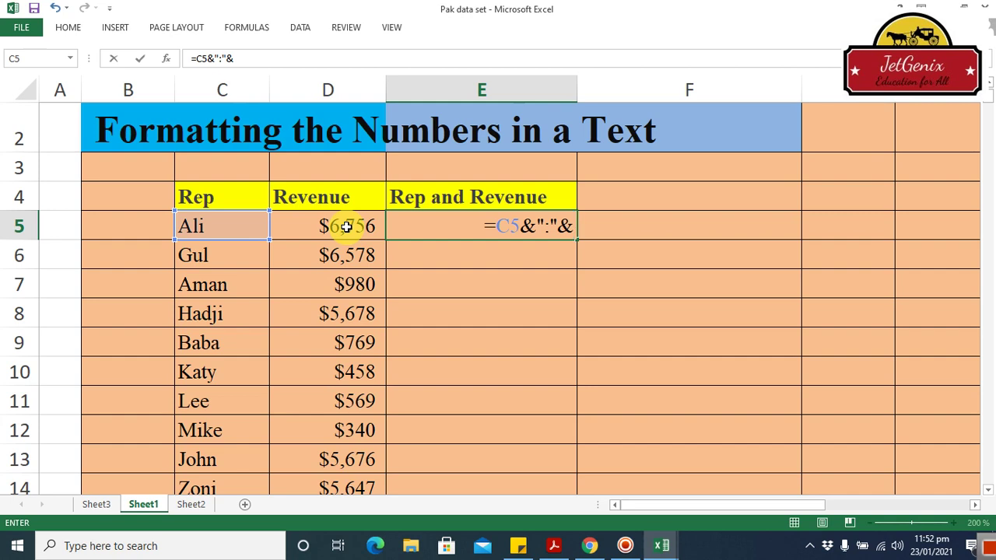
# Finish it with TEXT(D5,"$0,000") to format revenue as currency, and enter it
pyautogui.write('tex')
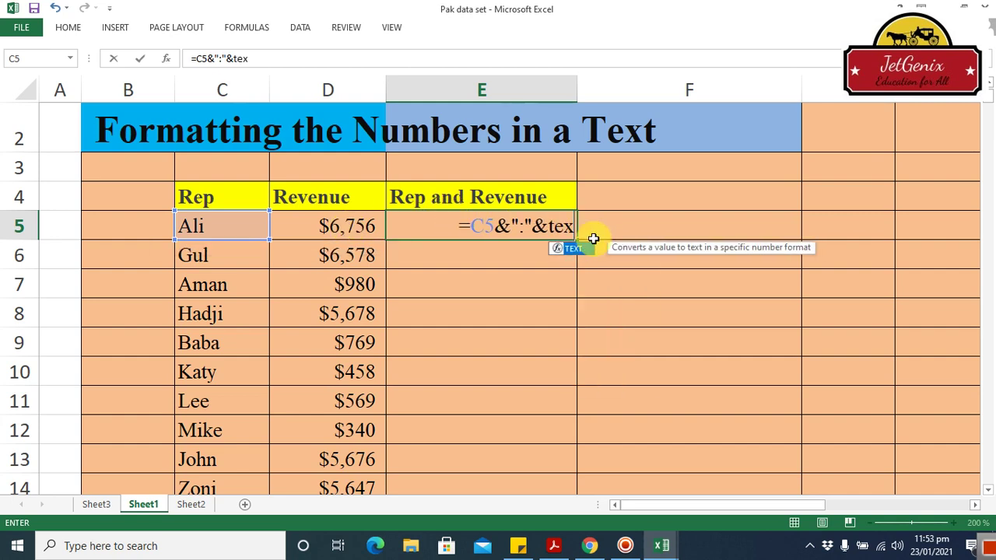
pyautogui.doubleClick(580, 249)
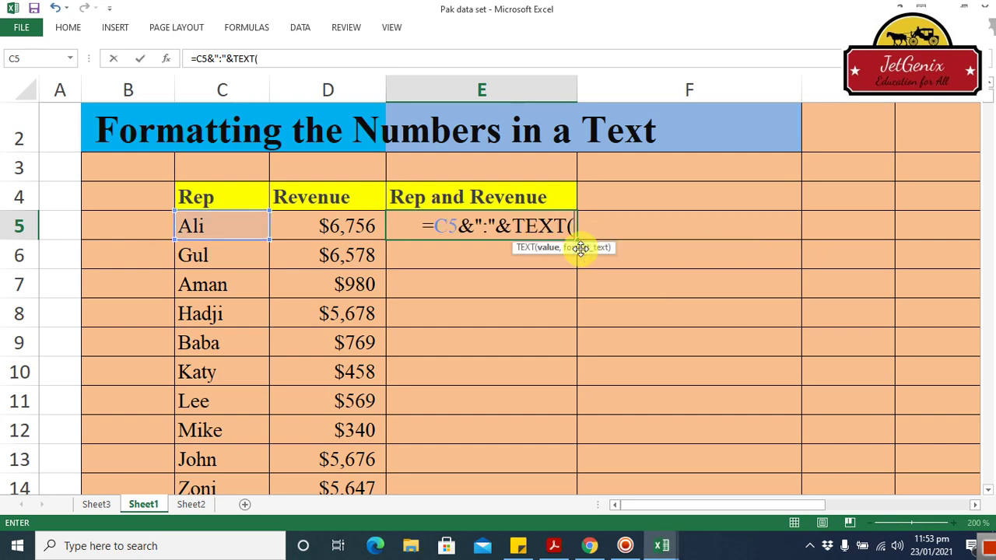
pyautogui.click(344, 227)
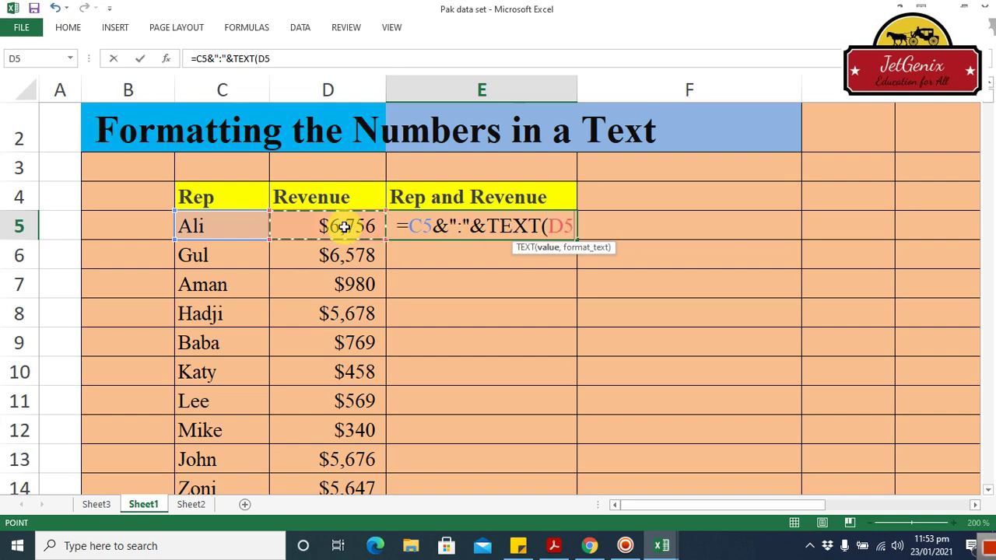
pyautogui.write(',')
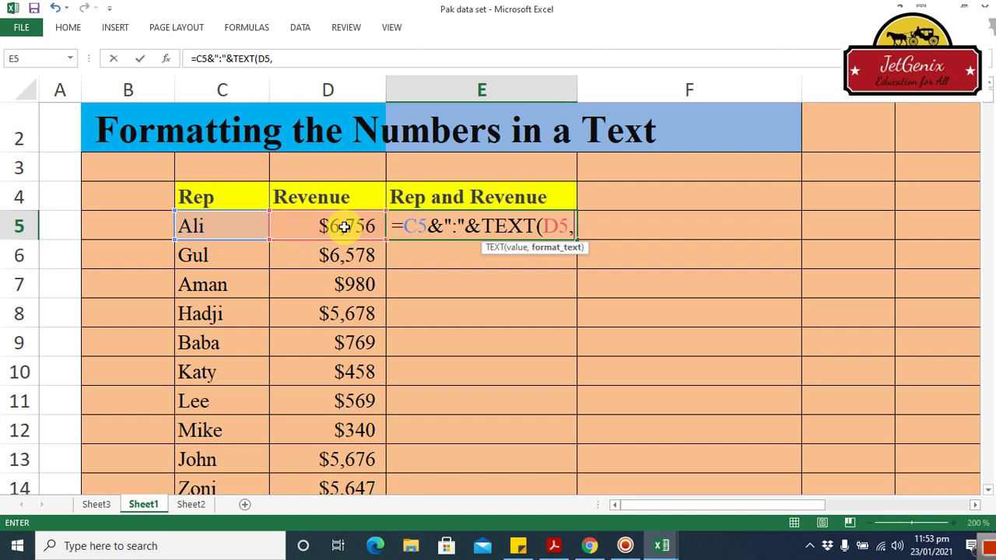
pyautogui.write('""')
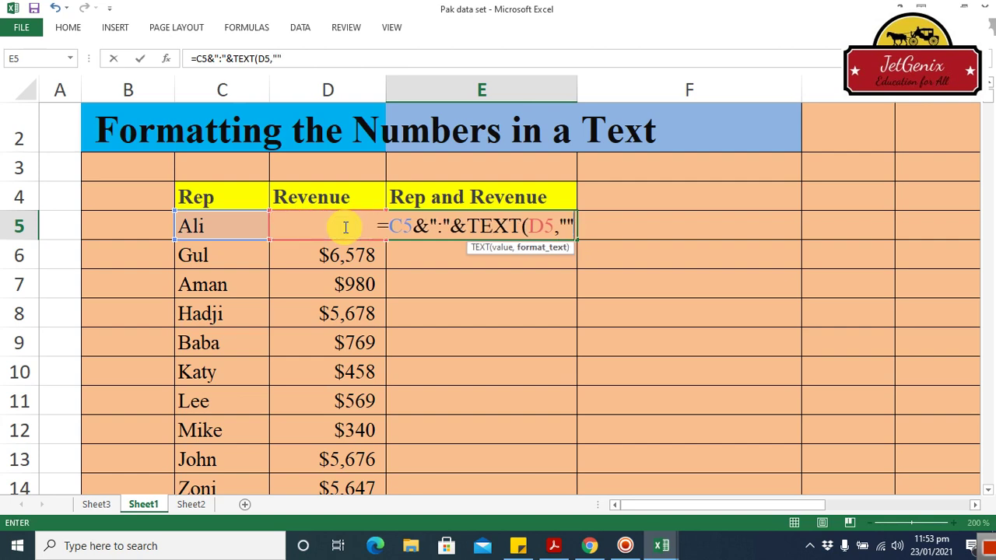
pyautogui.press('BackSpace')
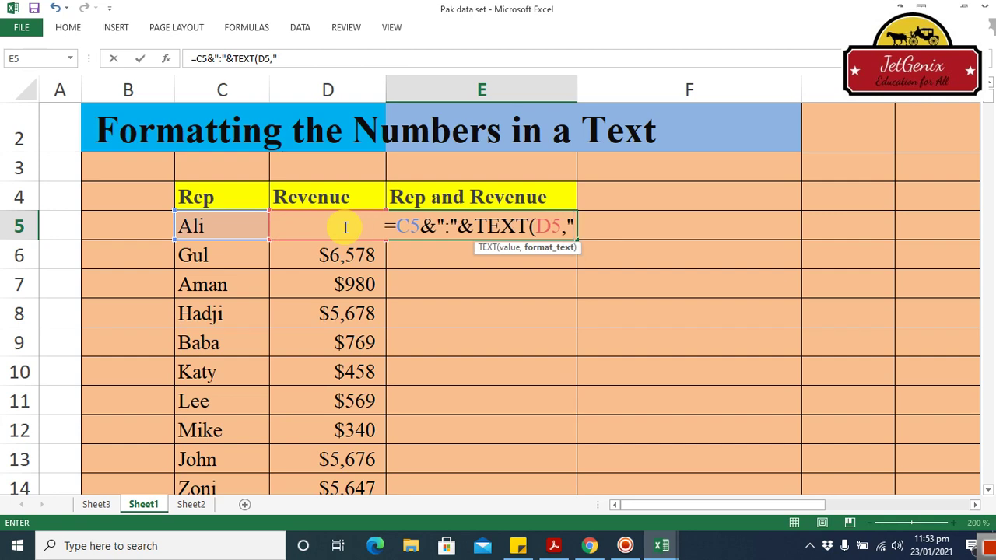
pyautogui.write('$')
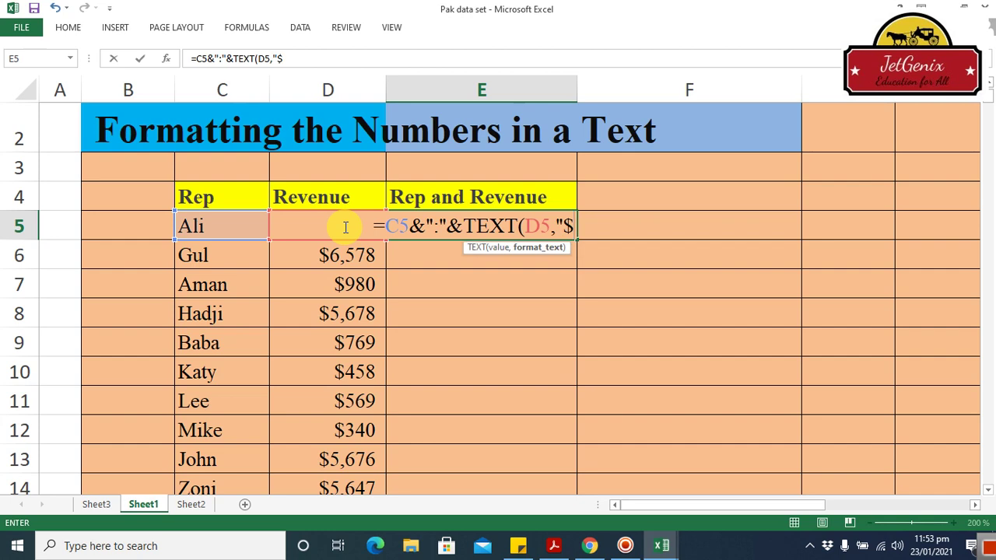
pyautogui.write('0,')
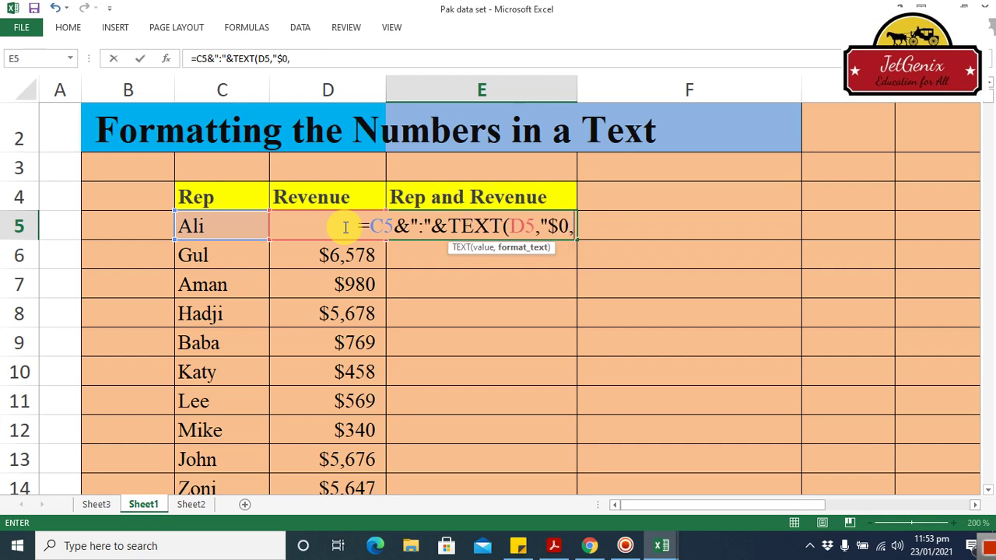
pyautogui.write('000')
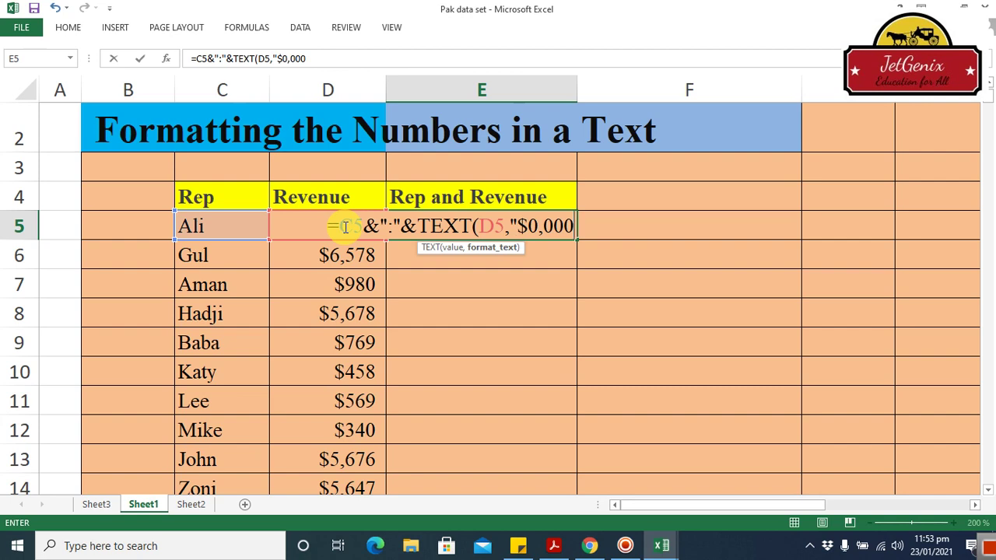
pyautogui.write('"')
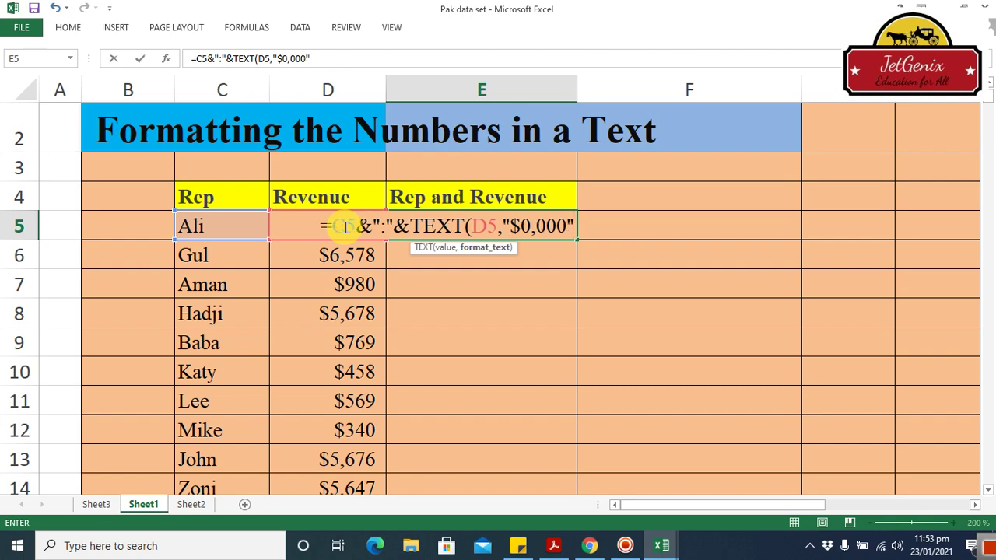
pyautogui.write(')')
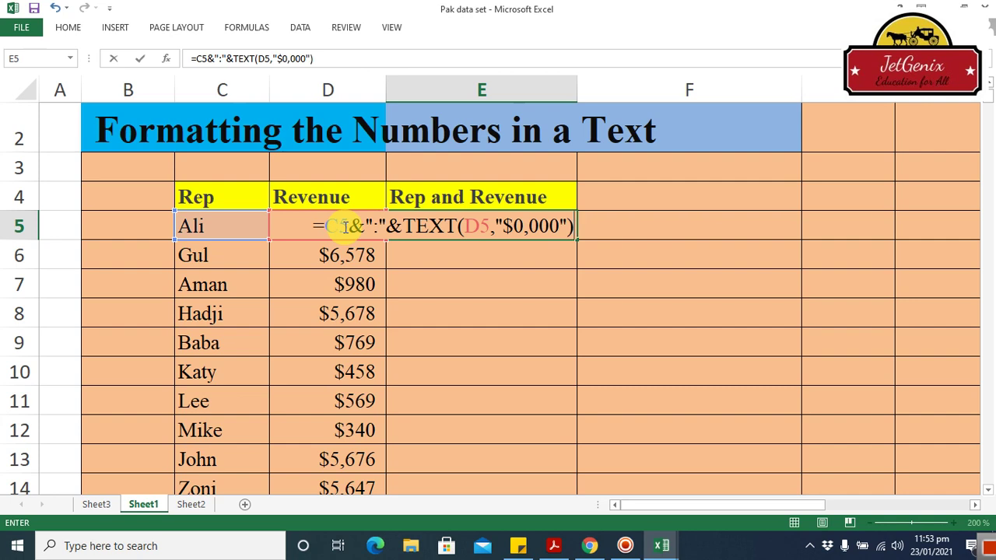
pyautogui.press('Return')
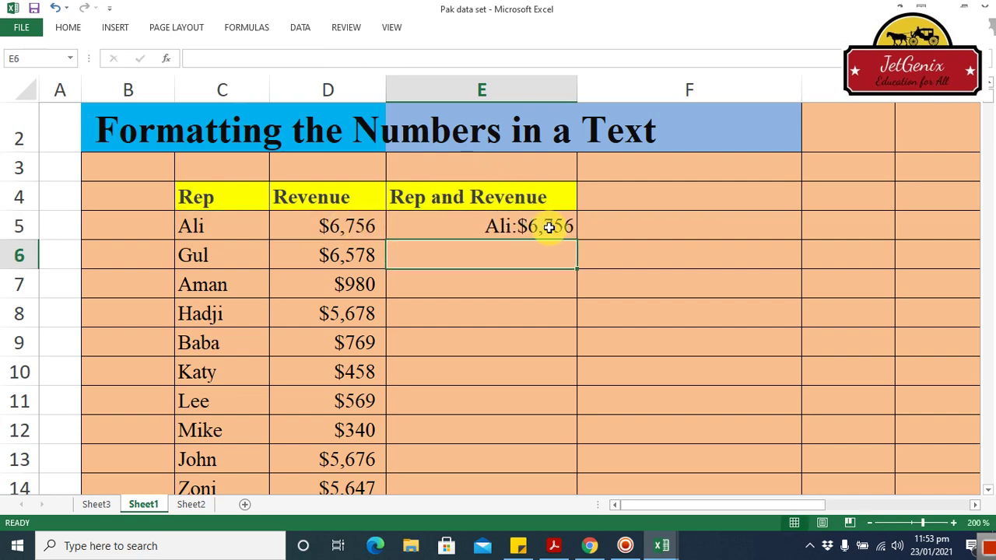
# Add a space after the colon in E5's formula
pyautogui.click(507, 227)
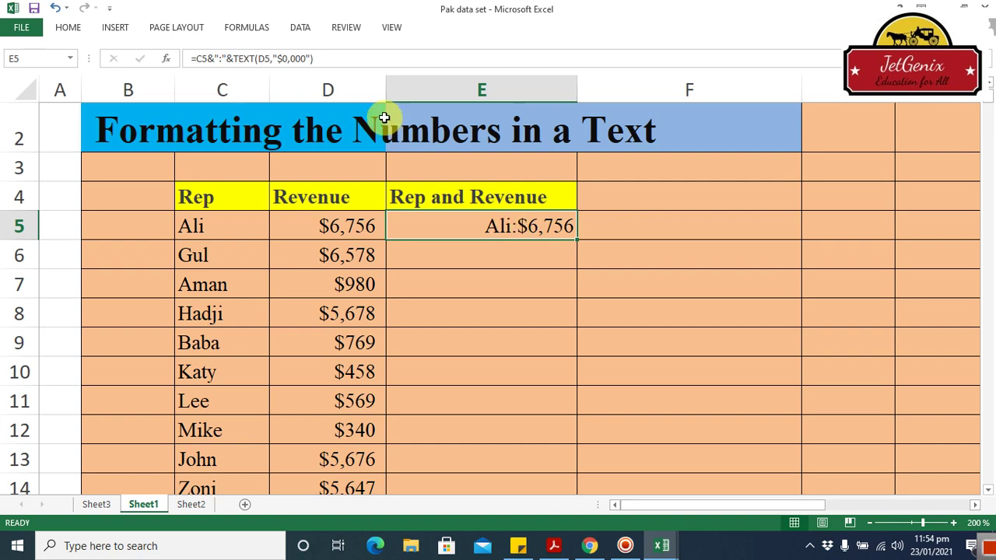
pyautogui.click(222, 58)
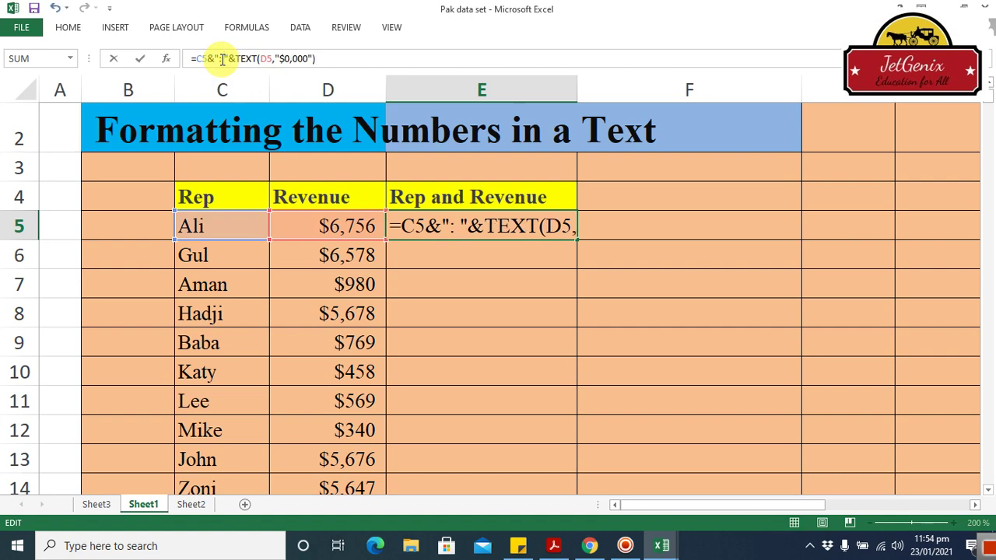
pyautogui.press('Return')
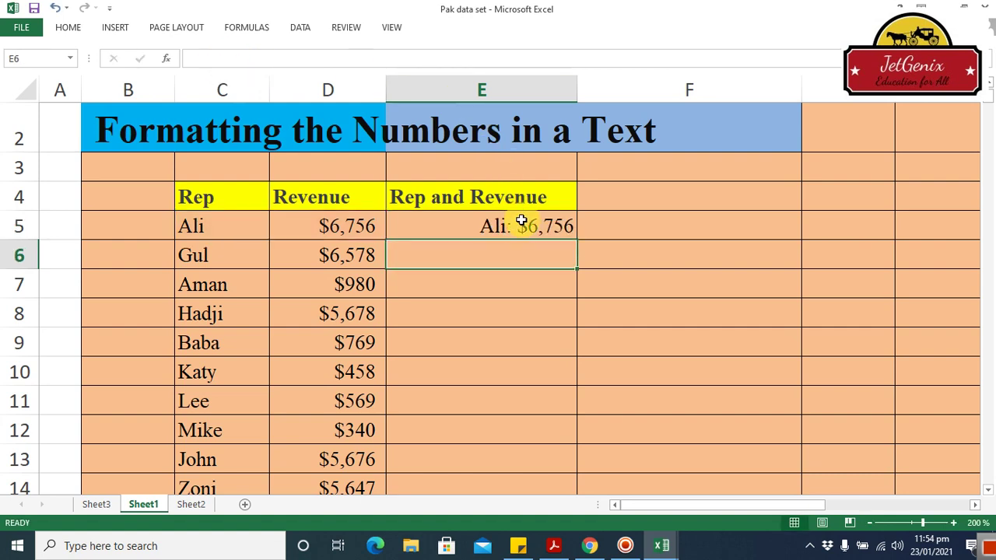
# Fill the E5 formula down column E, checking Hadji in E8 and Lee in E11
pyautogui.click(522, 223)
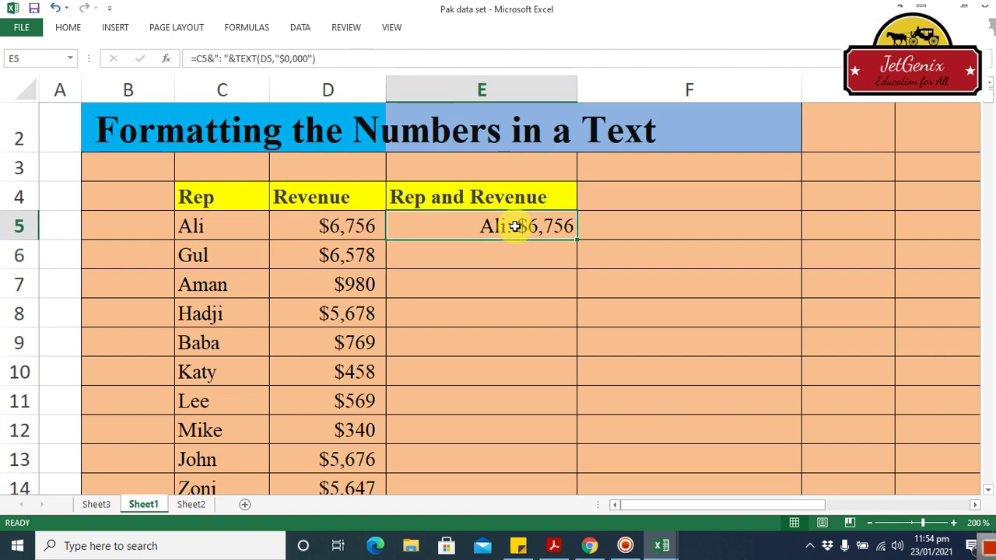
pyautogui.doubleClick(578, 242)
pyautogui.click(495, 315)
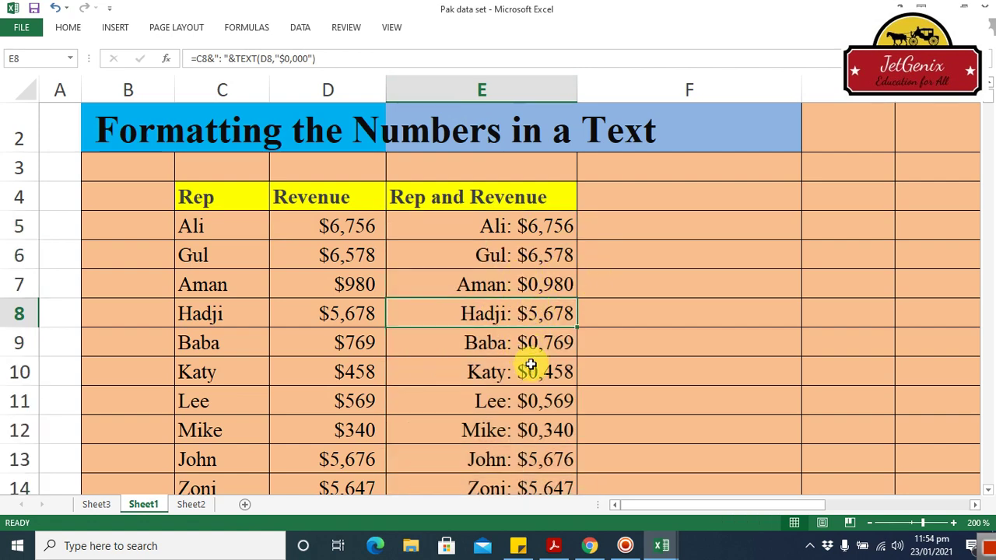
pyautogui.click(552, 392)
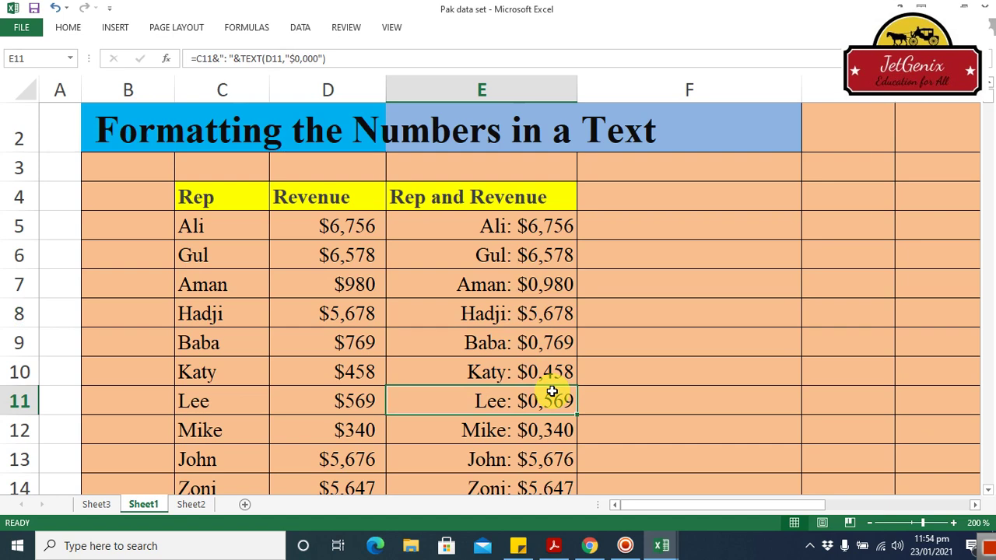